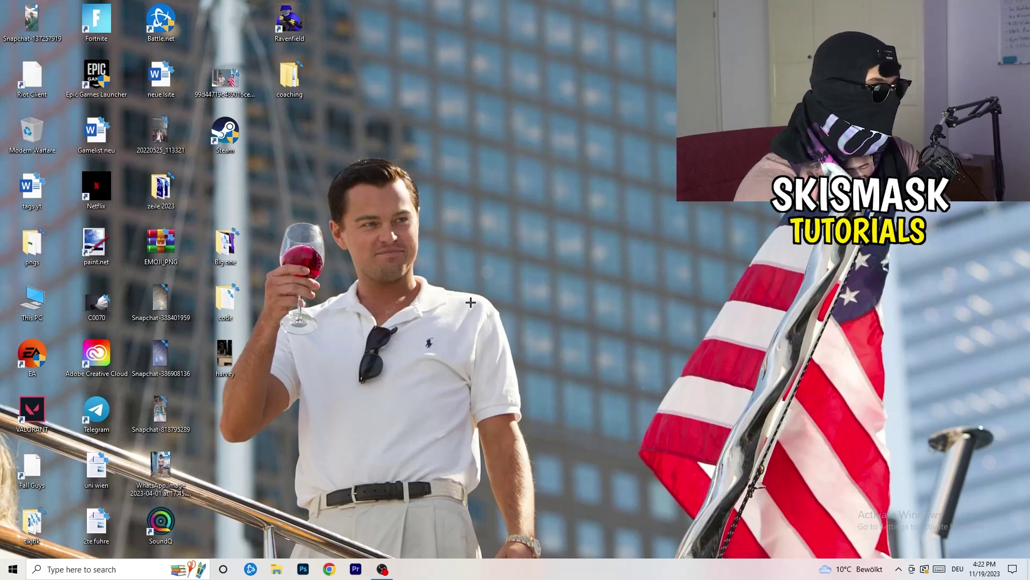
- Open Task Manager in a maximized window and display the Ethernet performance data
{"action": "right_click", "coordinate": [498, 577]}
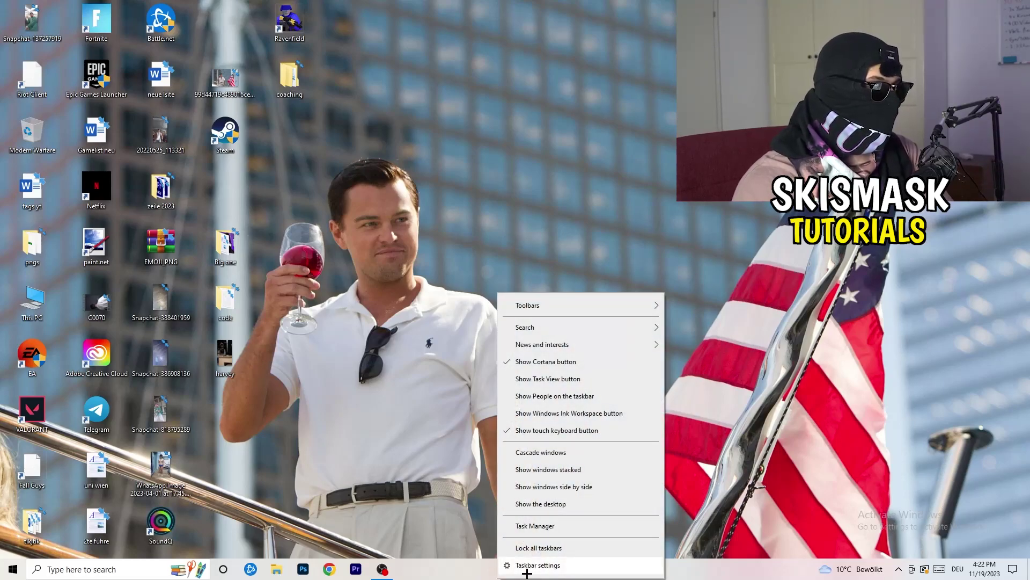
{"action": "left_click", "coordinate": [535, 527]}
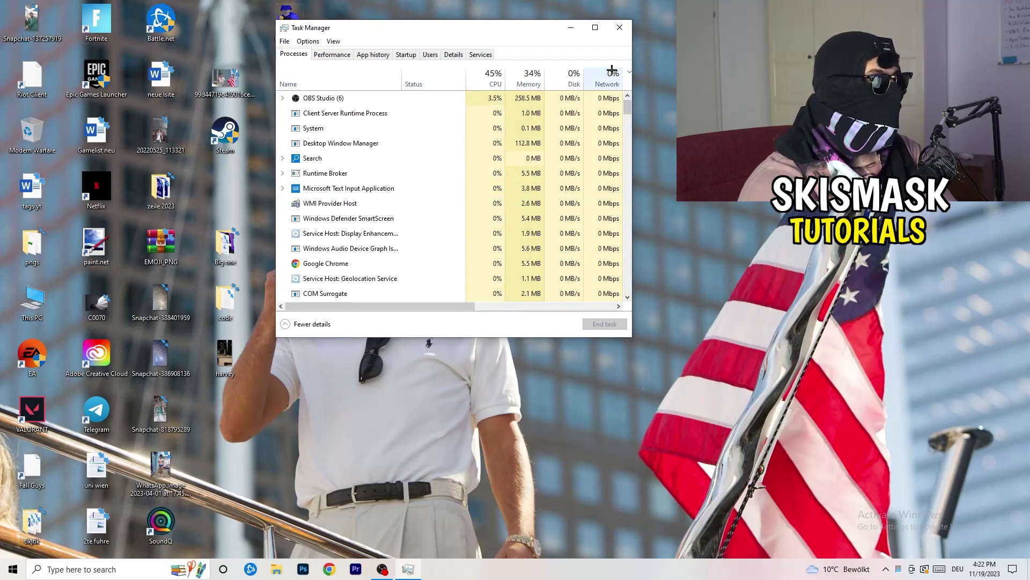
{"action": "left_click", "coordinate": [598, 26]}
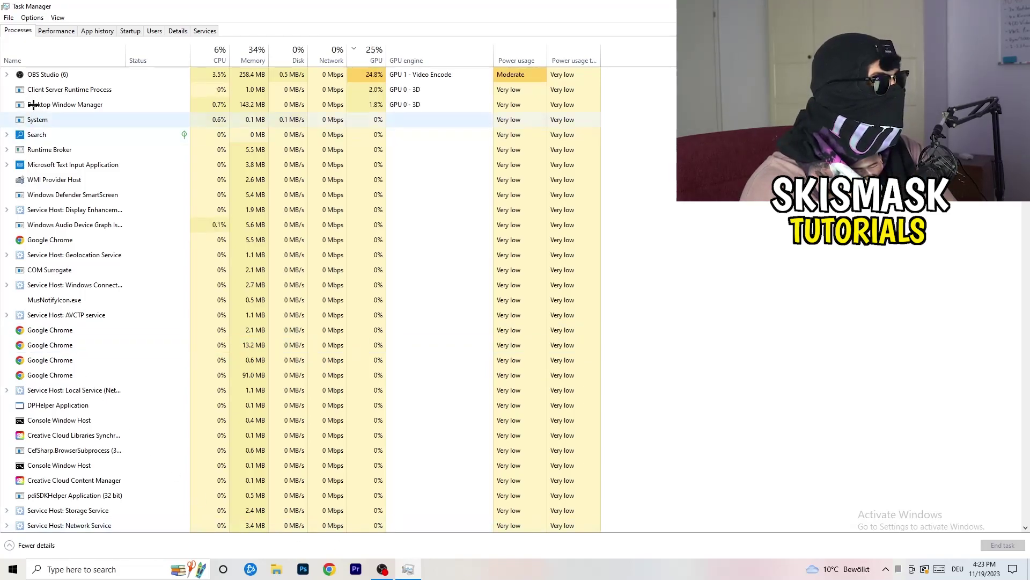
{"action": "left_click", "coordinate": [56, 31]}
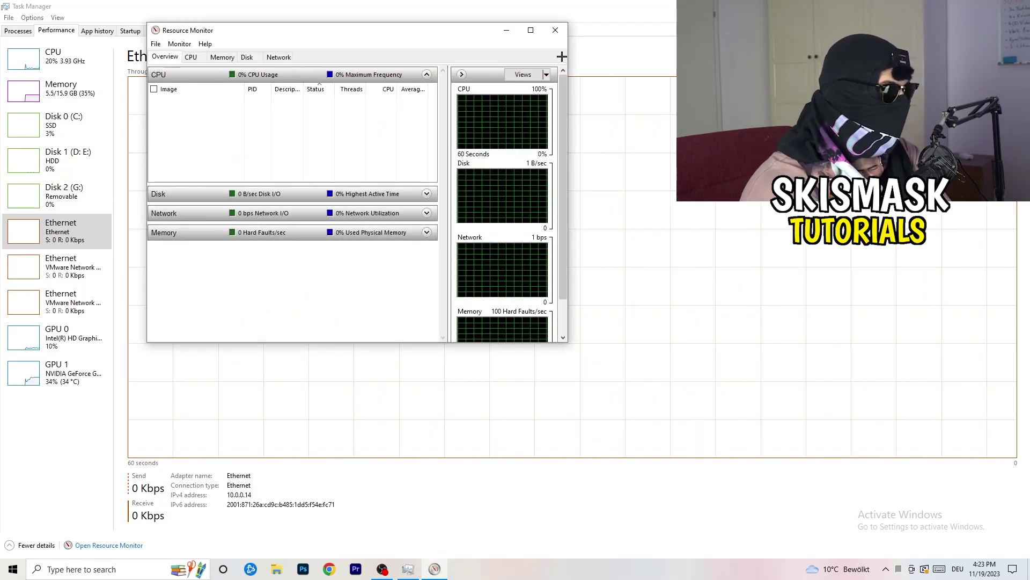
- Examine the running processes and the processes with network activity in a maximized Resource Monitor
{"action": "left_click", "coordinate": [527, 28]}
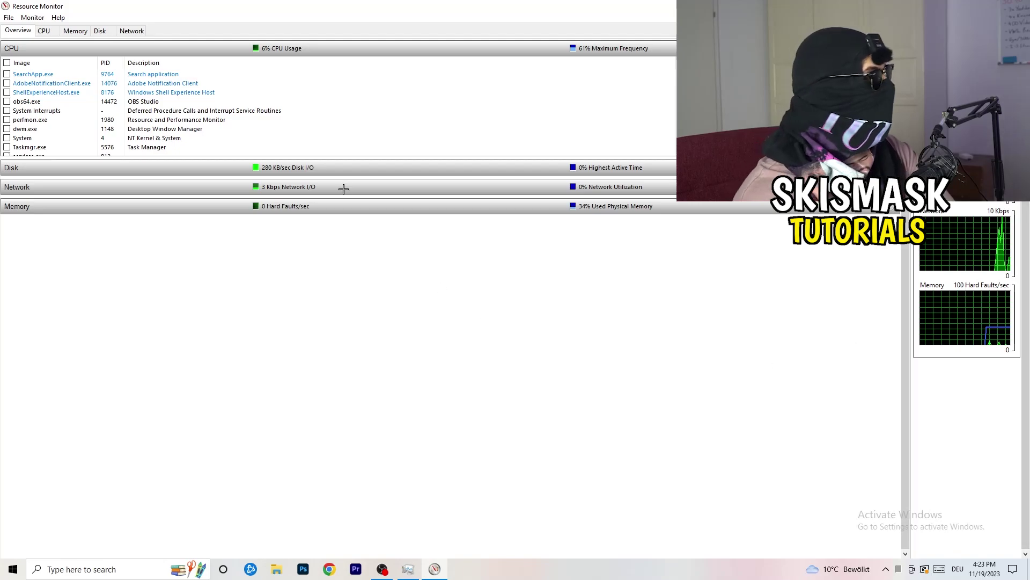
{"action": "scroll", "coordinate": [300, 111], "scroll_direction": "down", "scroll_amount": 3}
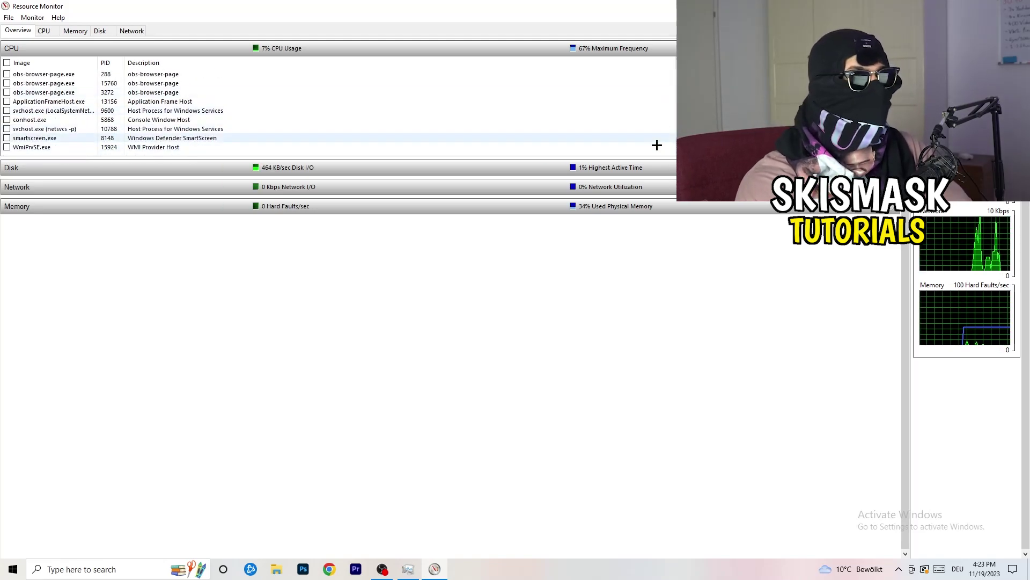
{"action": "right_click", "coordinate": [613, 120]}
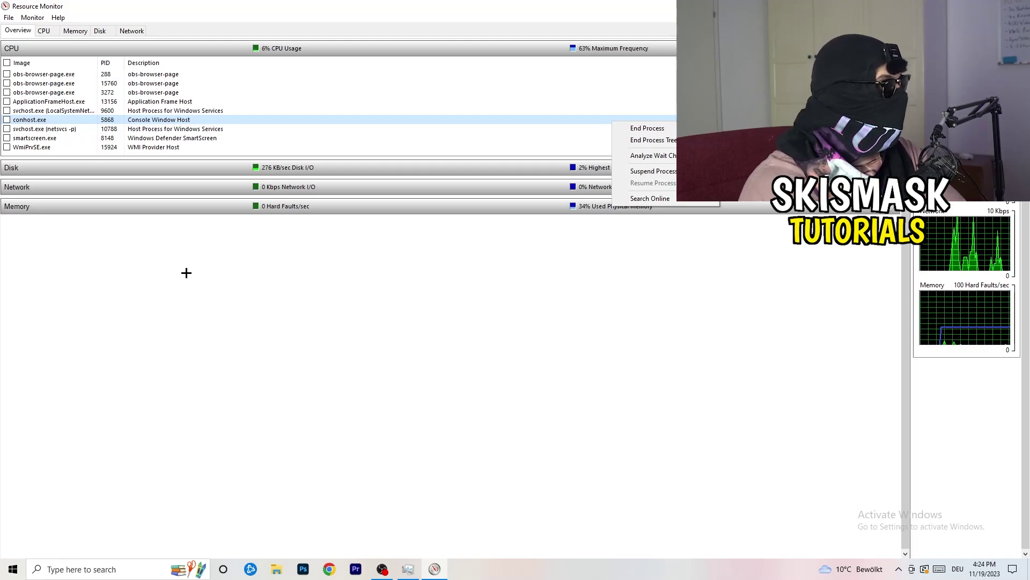
{"action": "left_click", "coordinate": [133, 31]}
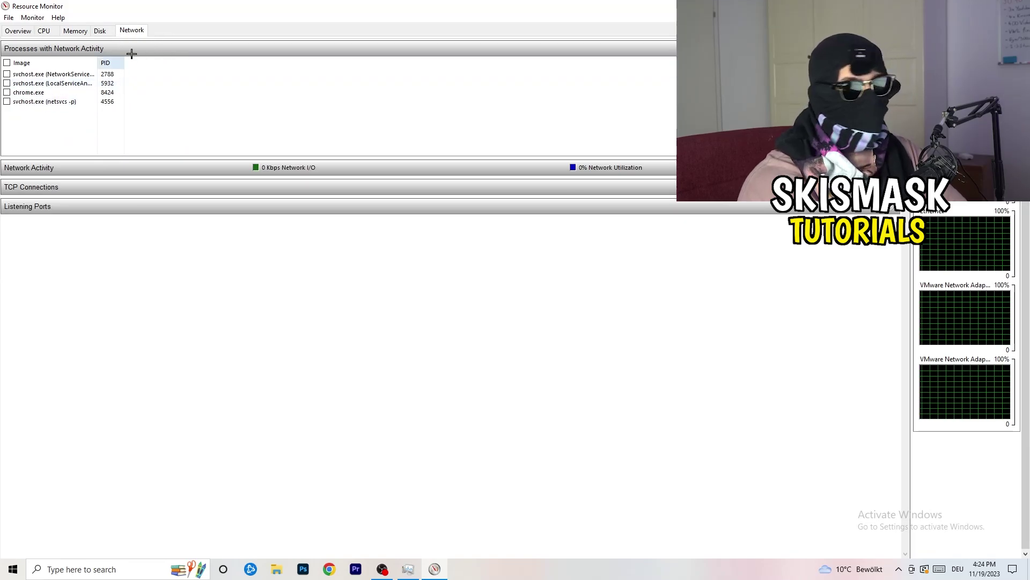
{"action": "left_click", "coordinate": [19, 30]}
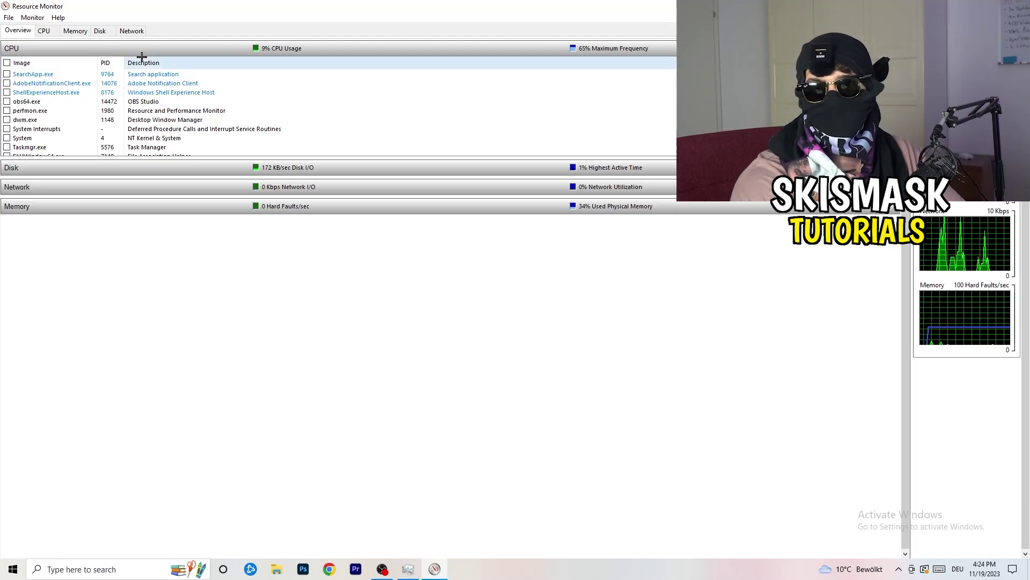
{"action": "left_click", "coordinate": [130, 30]}
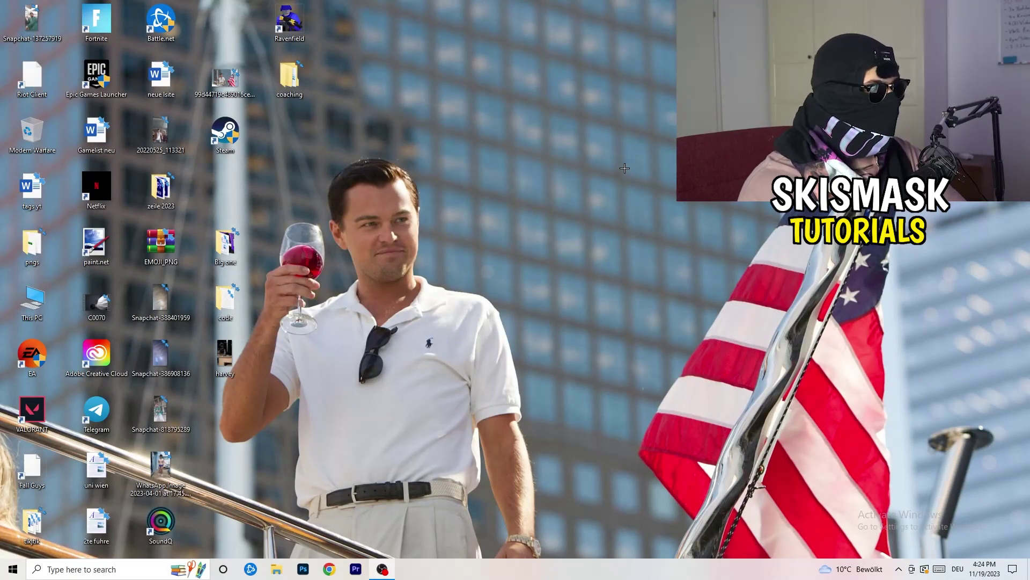
- Open the Network & Internet settings, start the network troubleshooter on all network adapters, and close it
{"action": "left_click", "coordinate": [13, 568]}
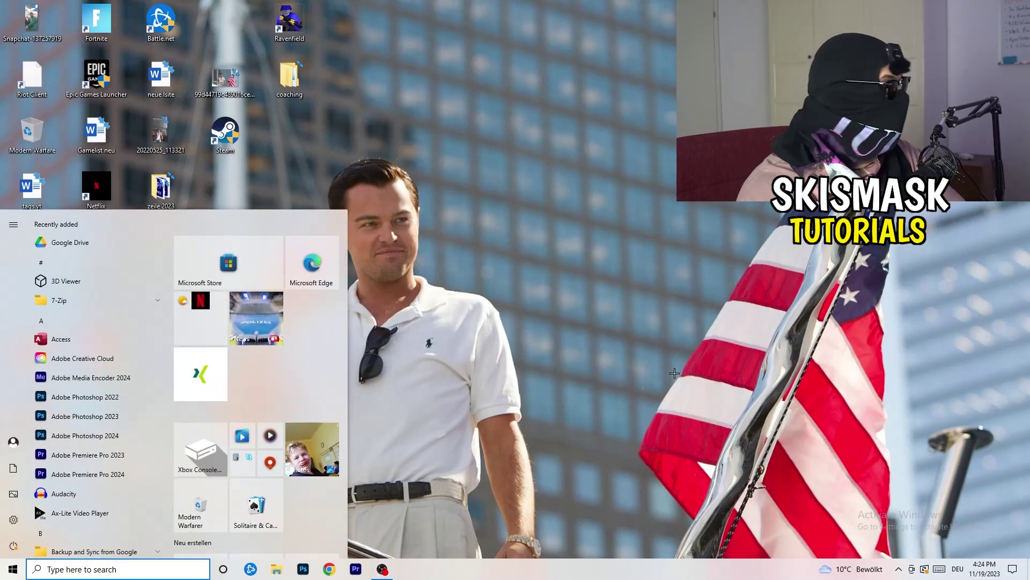
{"action": "key", "text": "super+i"}
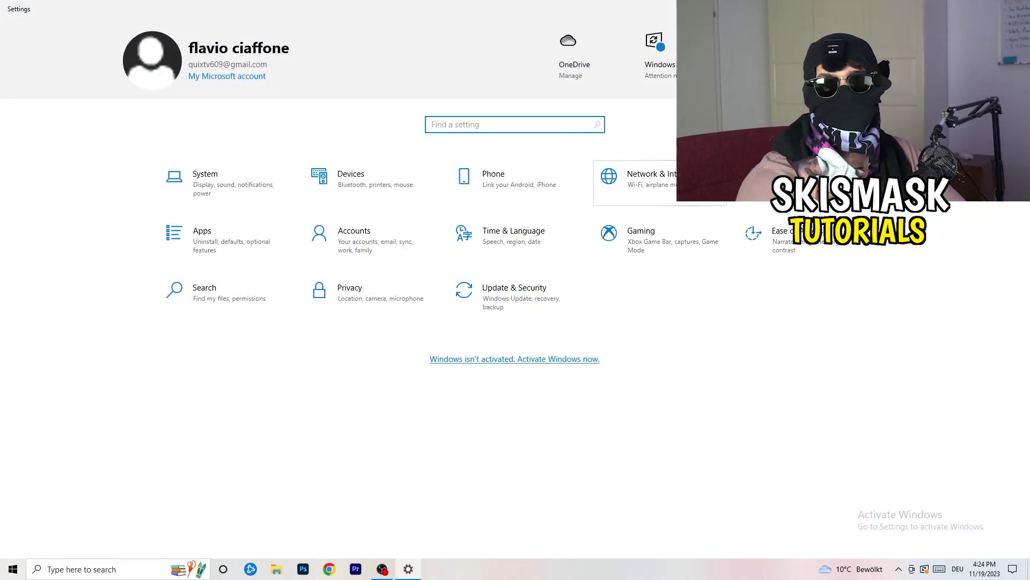
{"action": "left_click", "coordinate": [698, 183]}
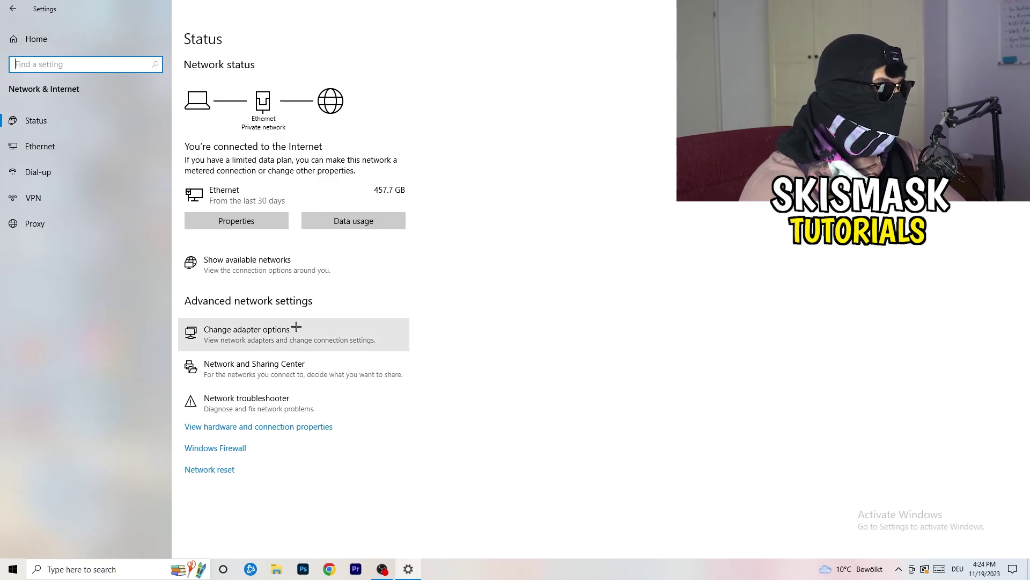
{"action": "left_click", "coordinate": [267, 409]}
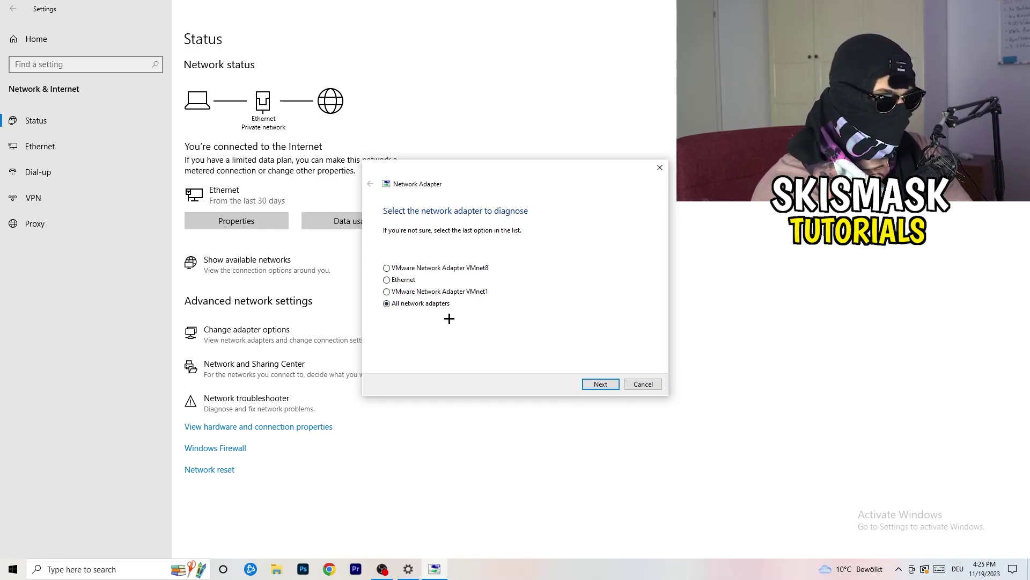
{"action": "left_click", "coordinate": [599, 388]}
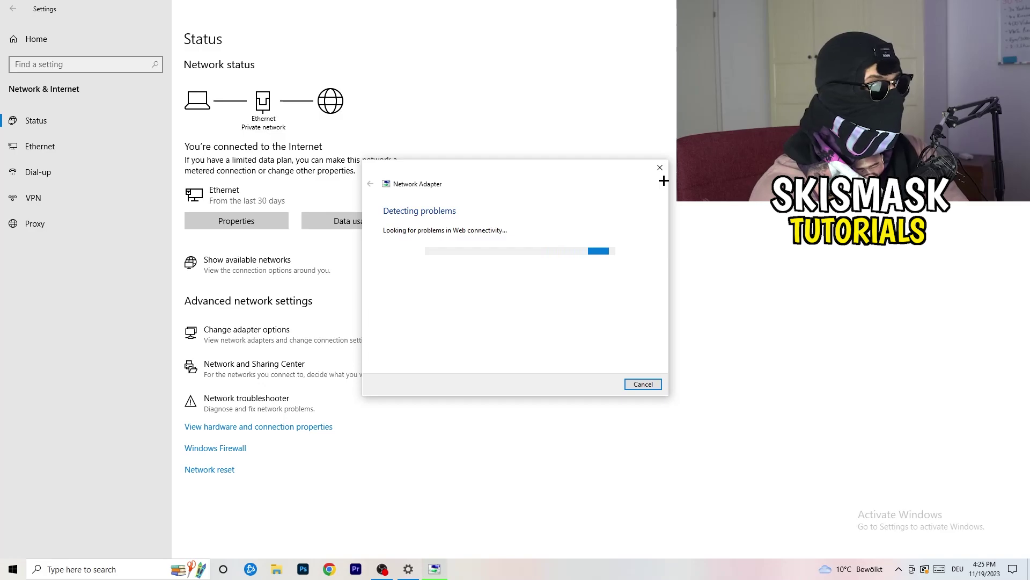
{"action": "left_click", "coordinate": [661, 168]}
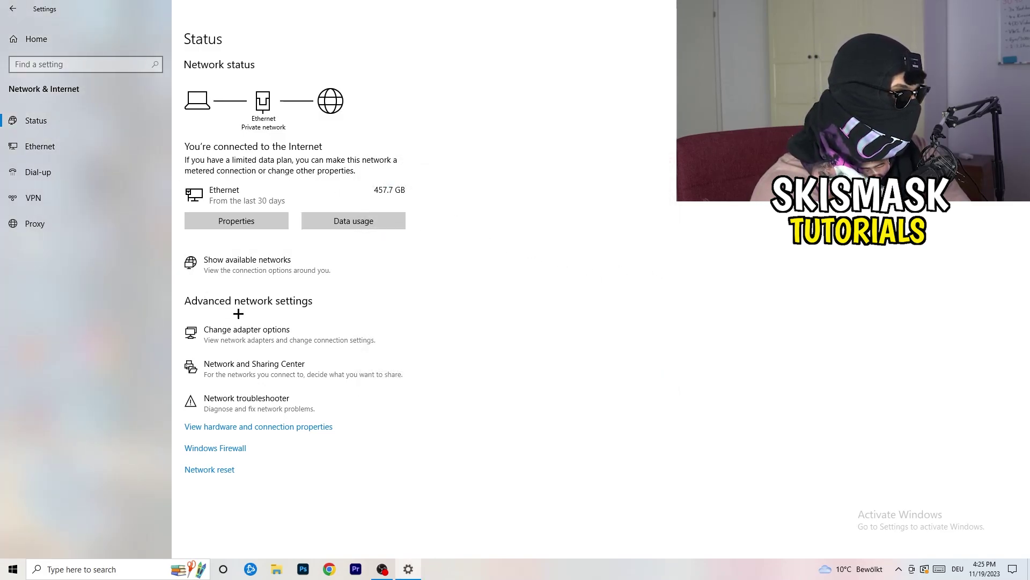
- Disable and re-enable the Ethernet adapter in Network Connections, and close that window
{"action": "left_click", "coordinate": [268, 339]}
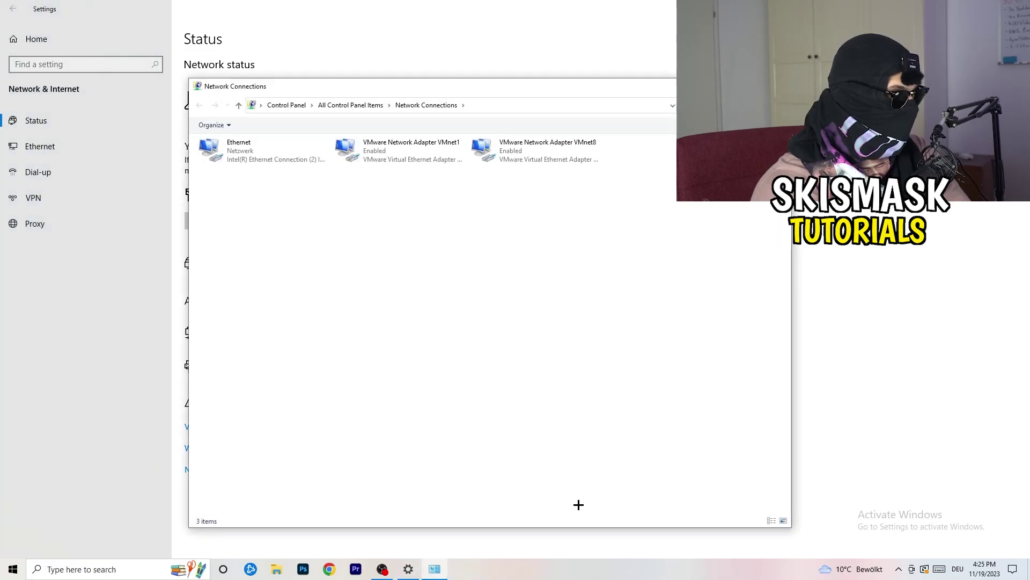
{"action": "key", "text": "super+Up"}
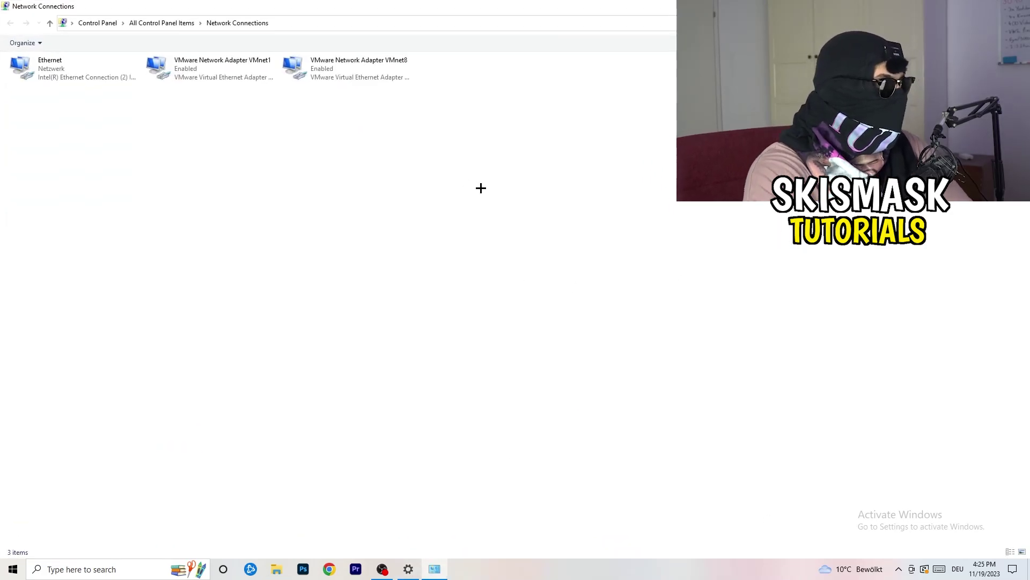
{"action": "left_click", "coordinate": [71, 66]}
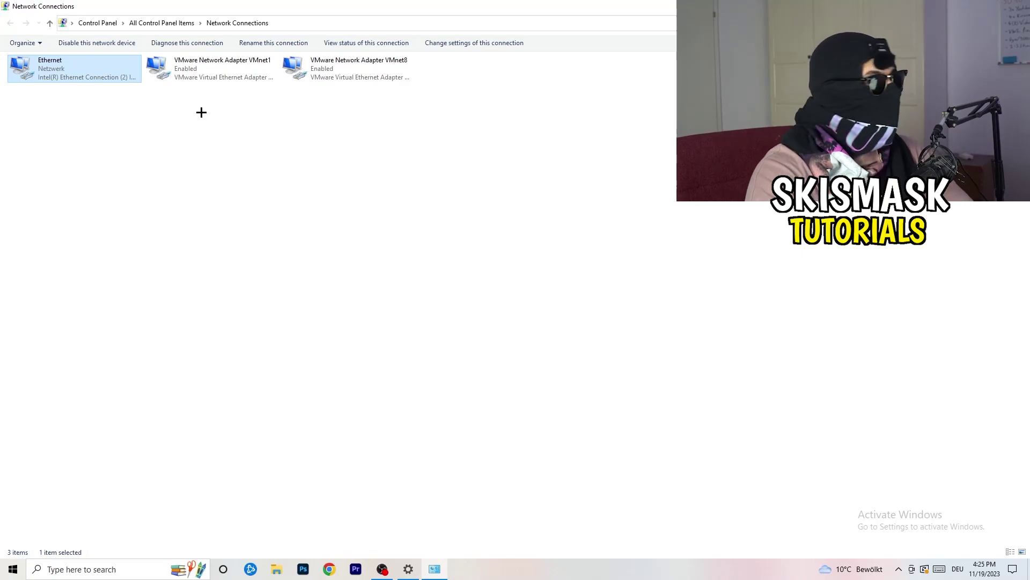
{"action": "right_click", "coordinate": [87, 65]}
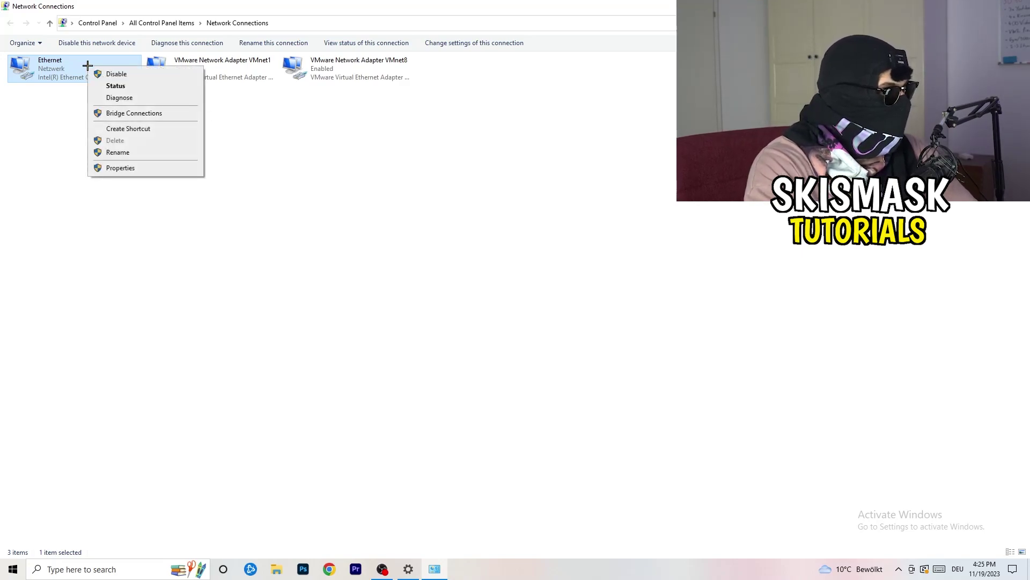
{"action": "left_click", "coordinate": [117, 74]}
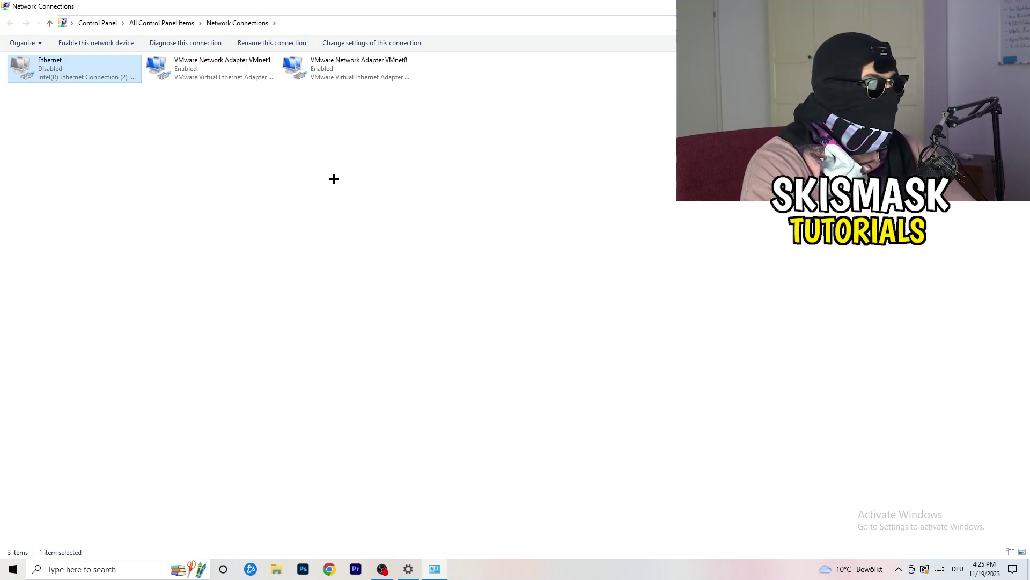
{"action": "right_click", "coordinate": [55, 78]}
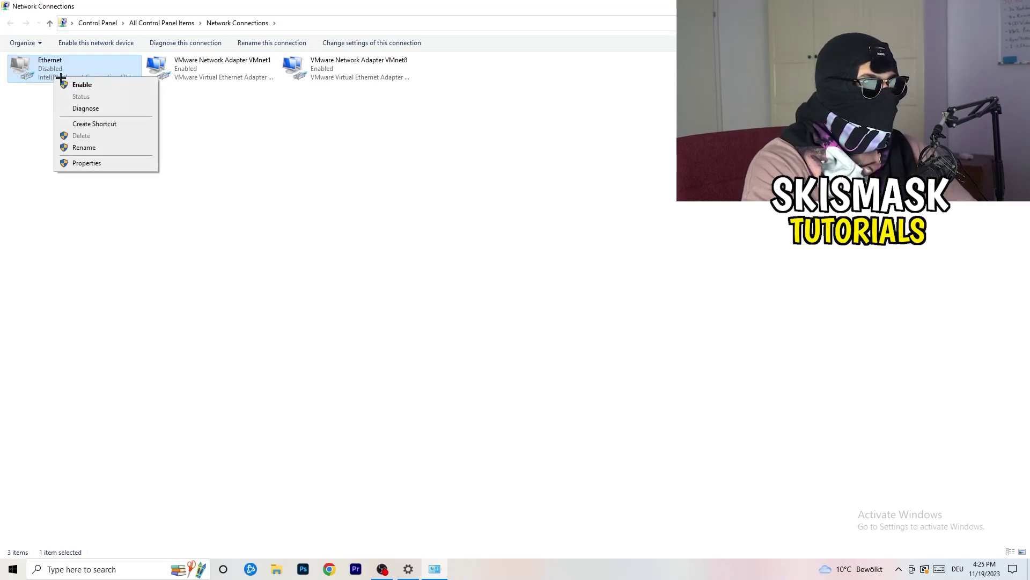
{"action": "left_click", "coordinate": [103, 88]}
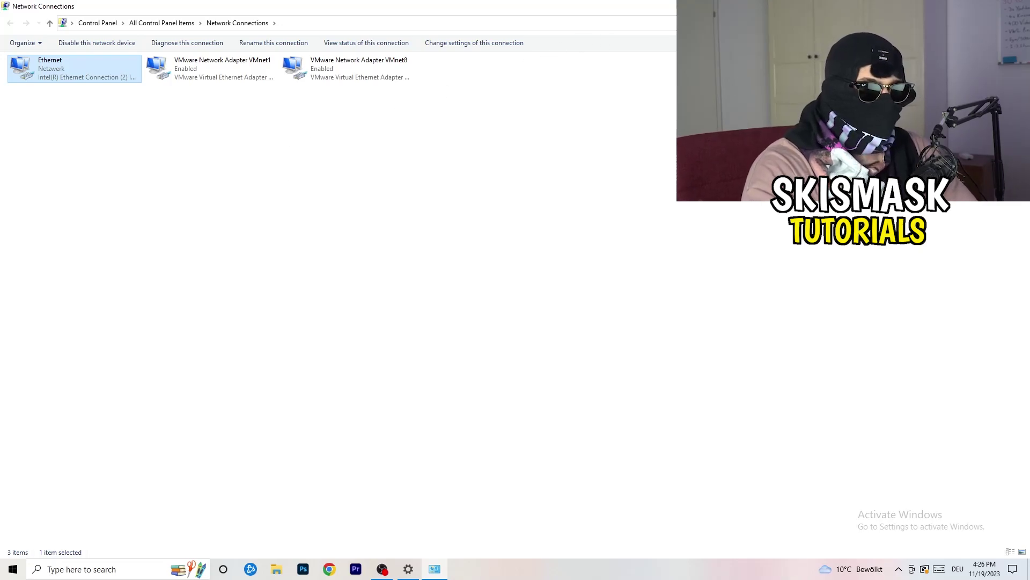
{"action": "key", "text": "alt+F4"}
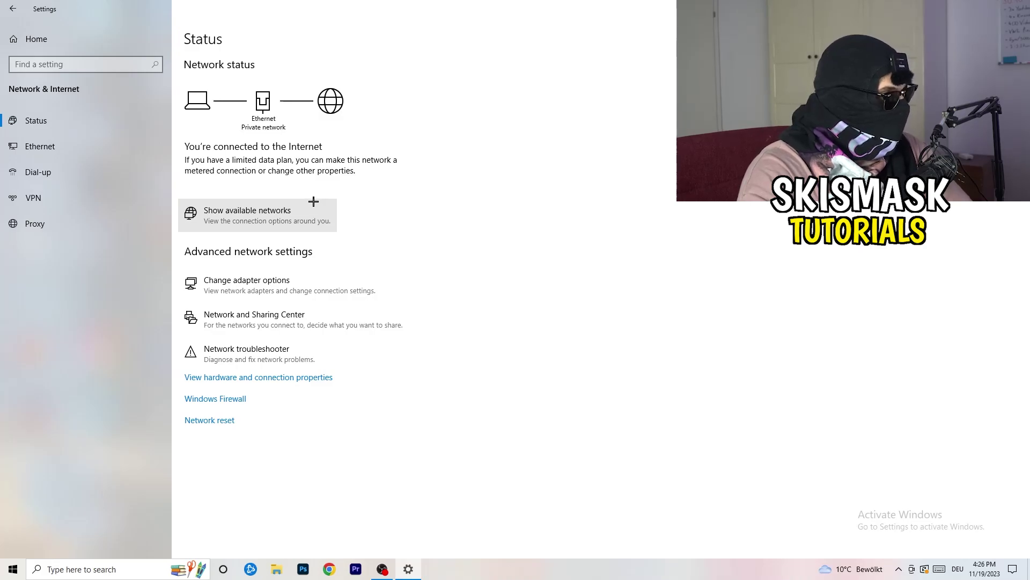
- Open the Ethernet connection's properties from the Network and Sharing Center and look through the items it uses
{"action": "left_click", "coordinate": [305, 323]}
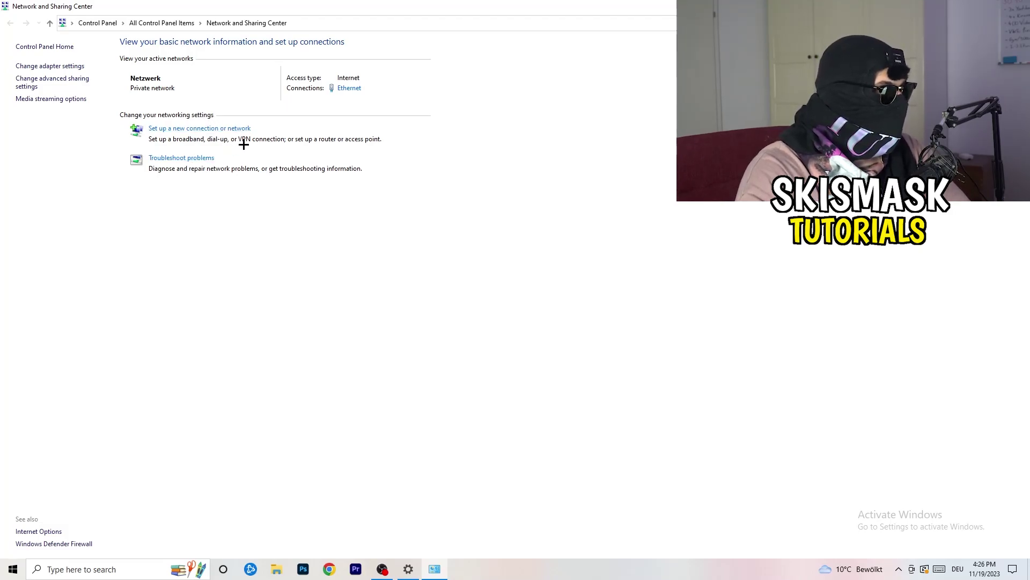
{"action": "left_click", "coordinate": [352, 90]}
{"action": "left_click_drag", "start_coordinate": [512, 172], "coordinate": [261, 105]}
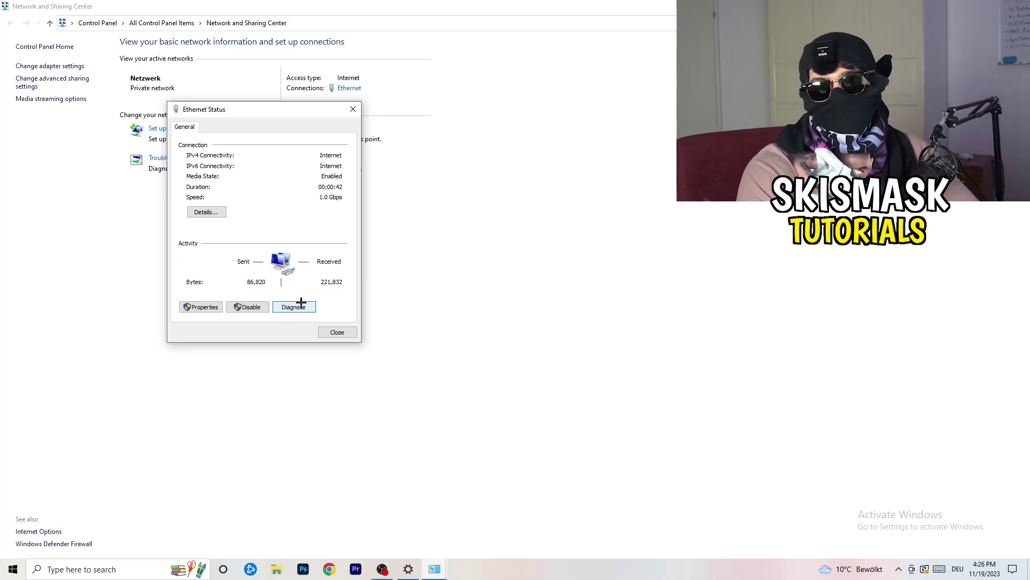
{"action": "left_click", "coordinate": [203, 307]}
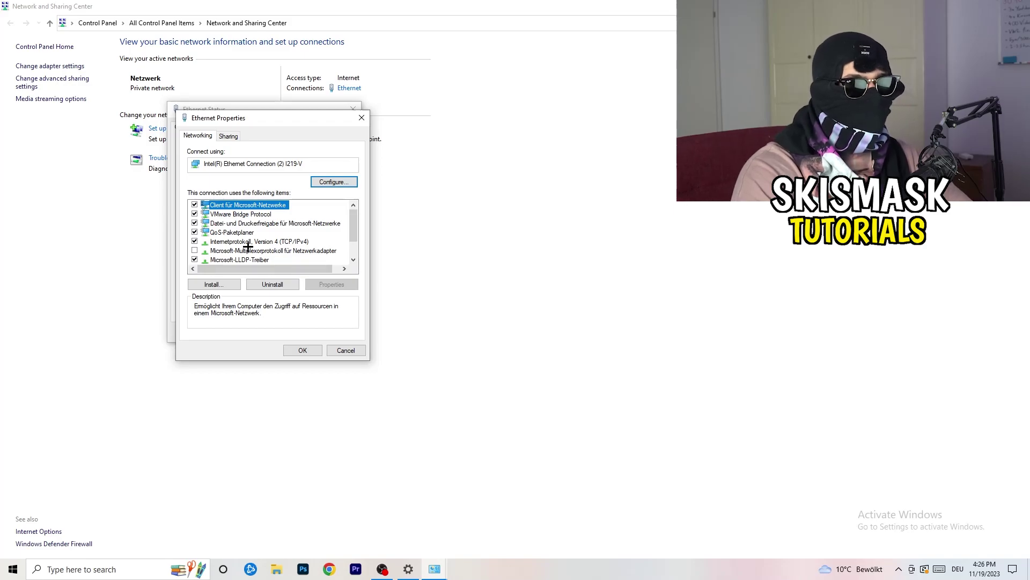
{"action": "scroll", "coordinate": [249, 238], "scroll_direction": "down", "scroll_amount": 1}
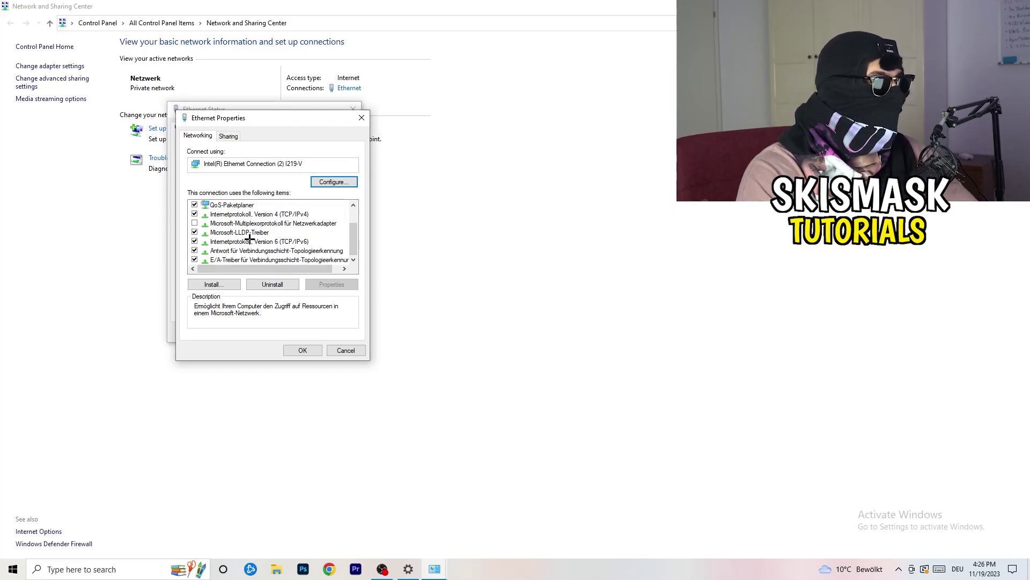
{"action": "scroll", "coordinate": [254, 237], "scroll_direction": "up", "scroll_amount": 1}
{"action": "scroll", "coordinate": [254, 237], "scroll_direction": "down", "scroll_amount": 1}
{"action": "scroll", "coordinate": [254, 237], "scroll_direction": "up", "scroll_amount": 1}
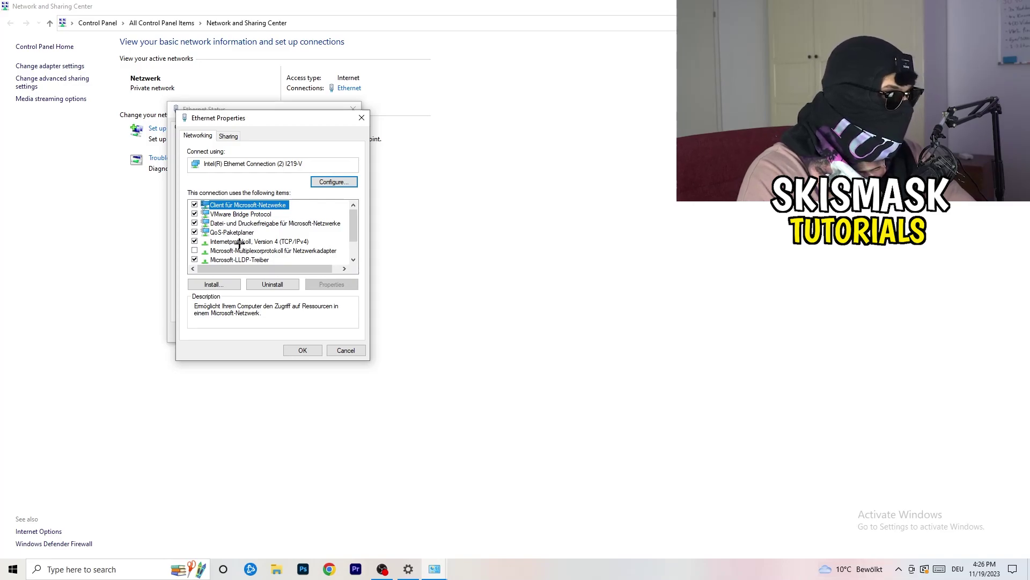
- Try manual IP and DNS addressing in the TCP/IPv4 properties, and close the dialogs and Network and Sharing Center without saving
{"action": "double_click", "coordinate": [239, 242]}
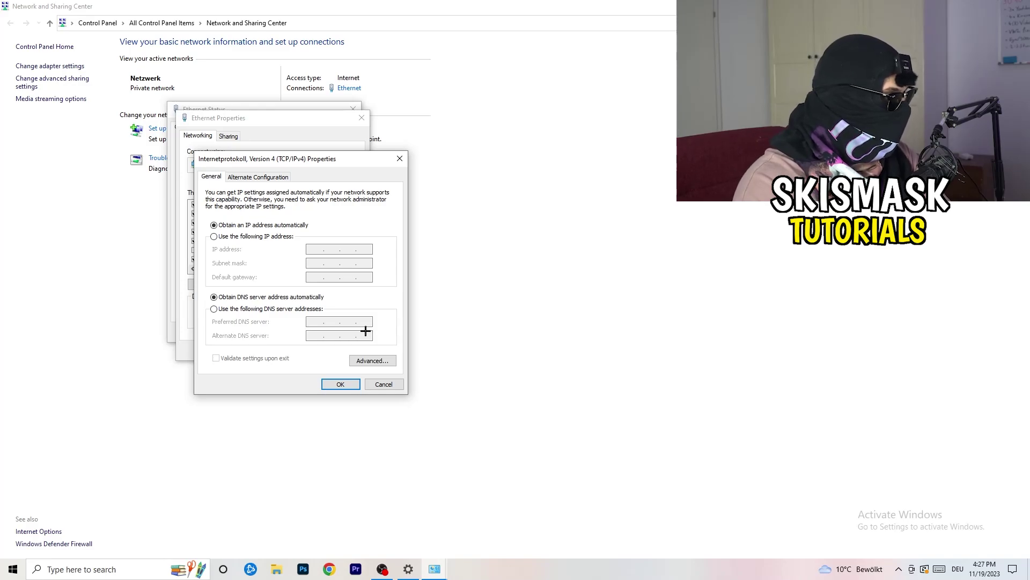
{"action": "left_click", "coordinate": [218, 239]}
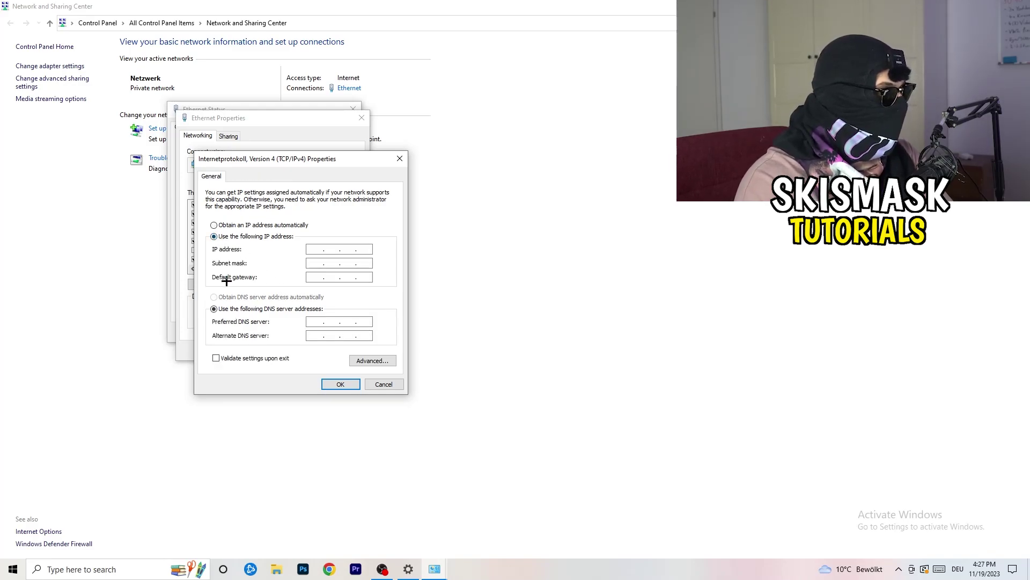
{"action": "left_click", "coordinate": [315, 248]}
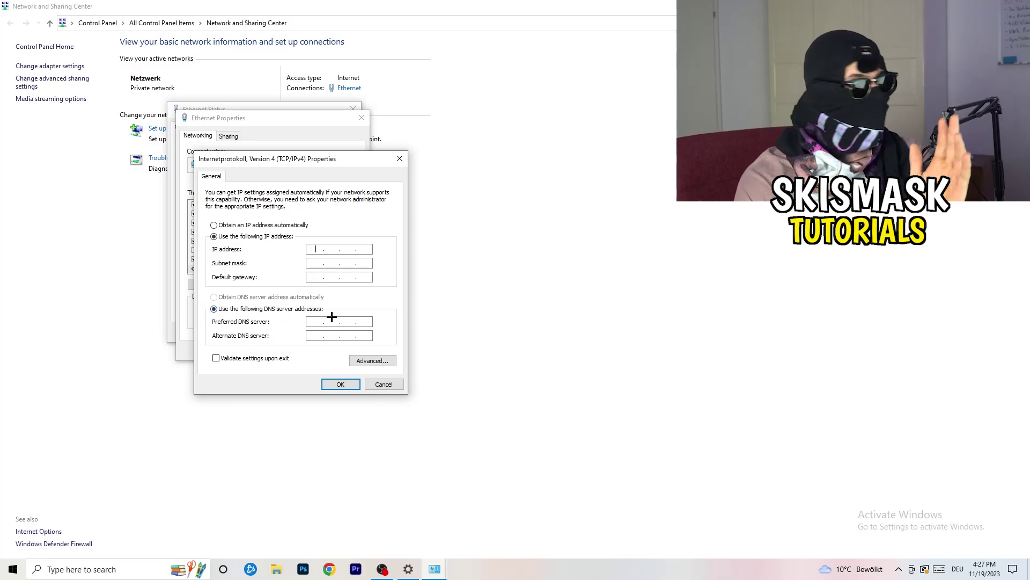
{"action": "left_click", "coordinate": [400, 158]}
{"action": "left_click", "coordinate": [362, 117]}
{"action": "left_click", "coordinate": [353, 108]}
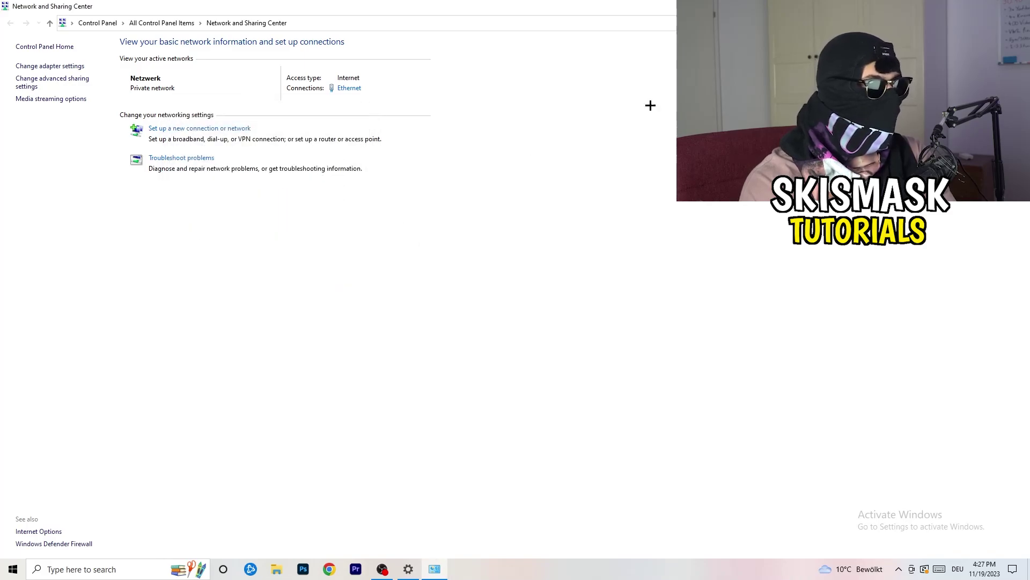
{"action": "key", "text": "alt+F4"}
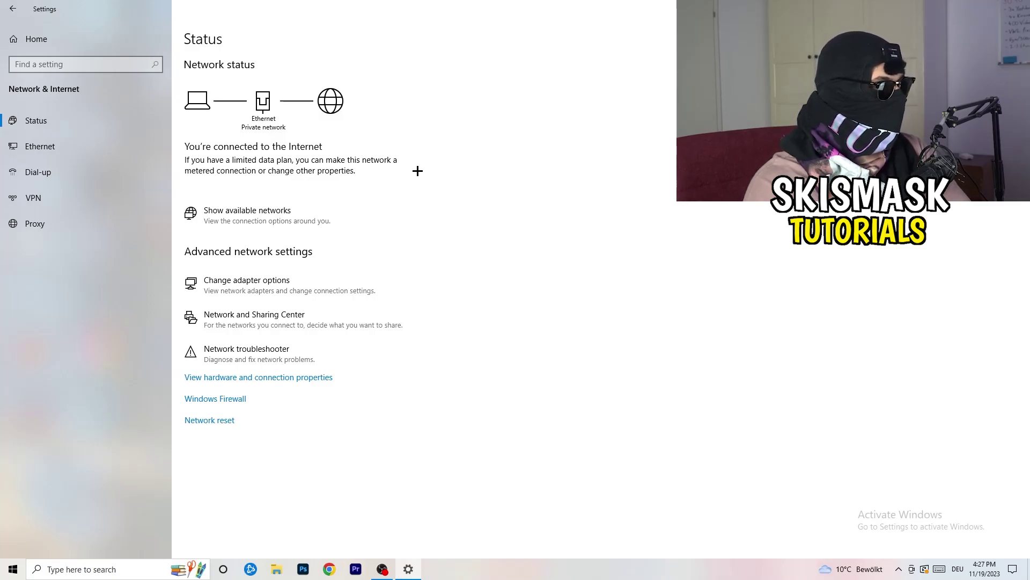
- Show the available networks, return to the Network & Internet settings from there, and close Settings
{"action": "left_click", "coordinate": [271, 210]}
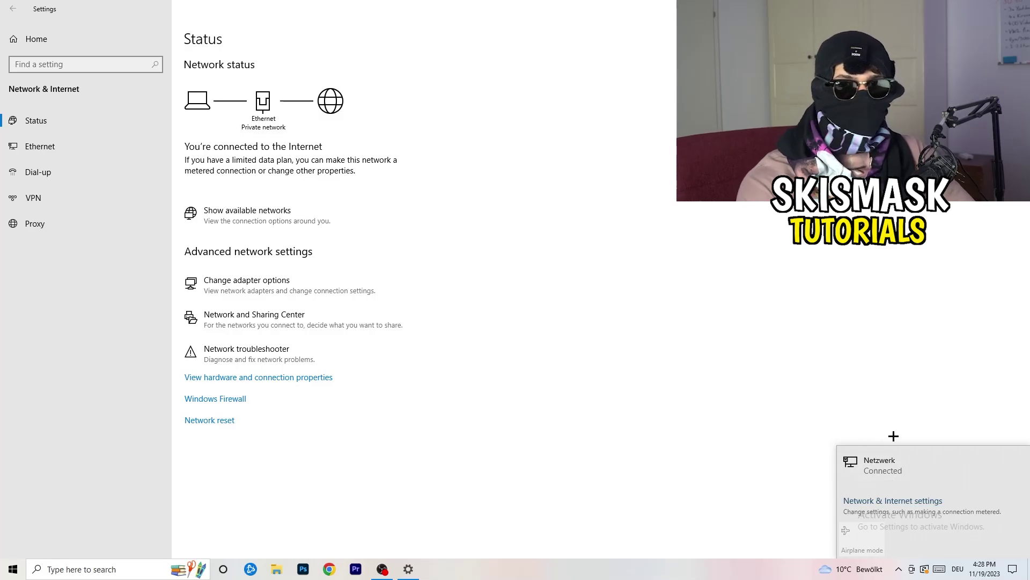
{"action": "left_click", "coordinate": [884, 499]}
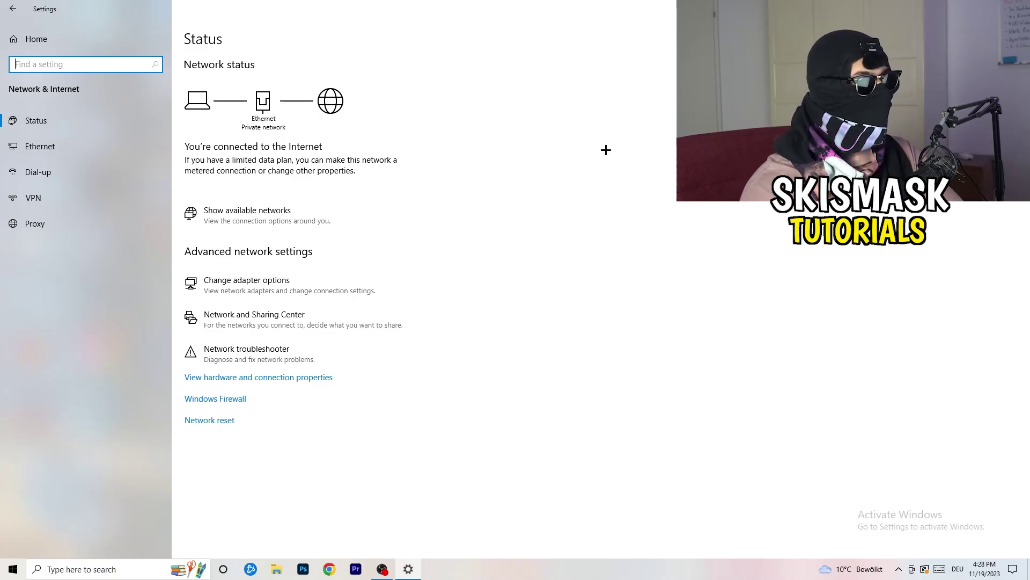
{"action": "left_click", "coordinate": [1017, 8]}
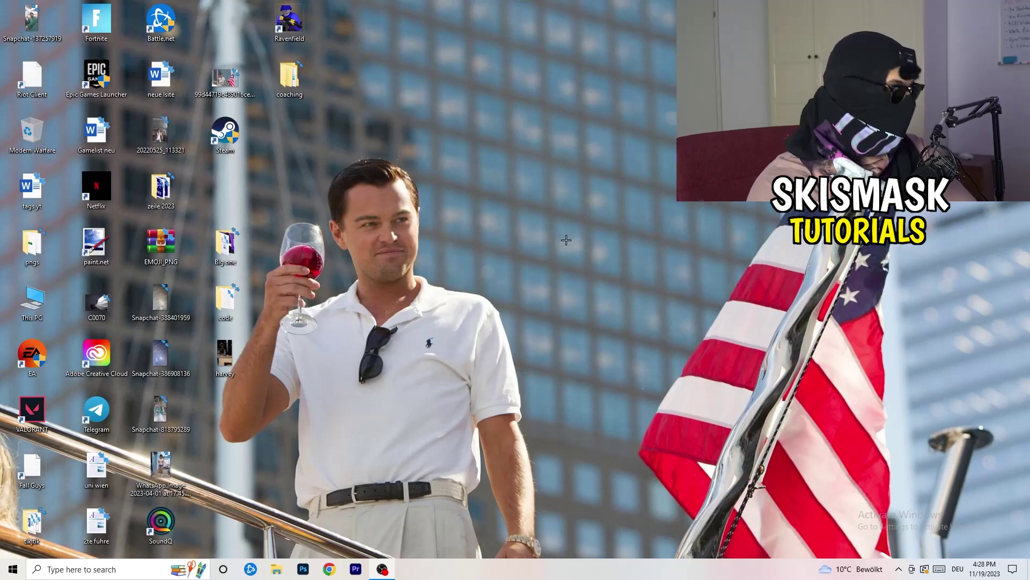
- Check the Windows Update status under Update & Security in Settings, and close Settings
{"action": "left_click", "coordinate": [13, 569]}
{"action": "left_click", "coordinate": [13, 520]}
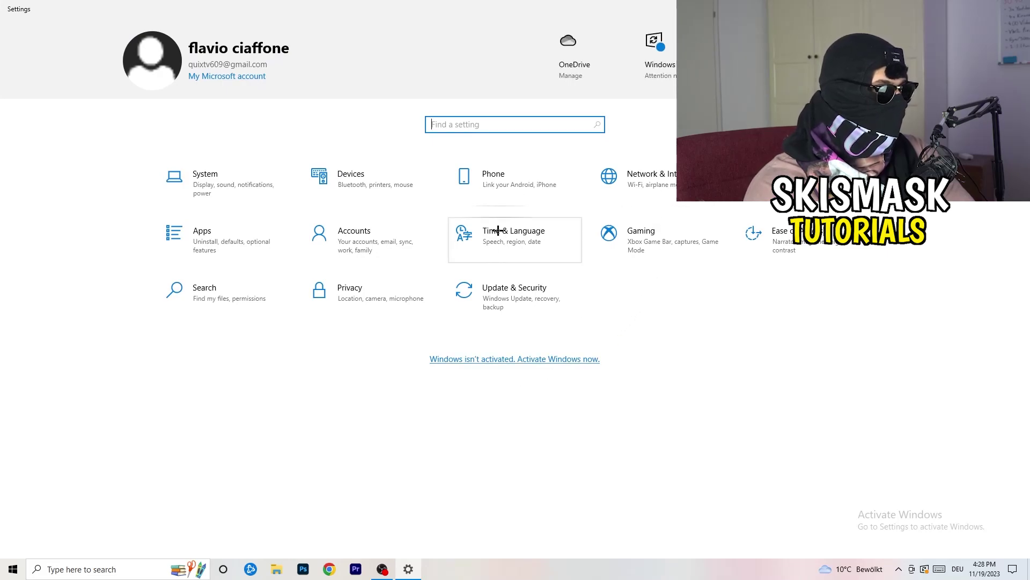
{"action": "left_click", "coordinate": [494, 298]}
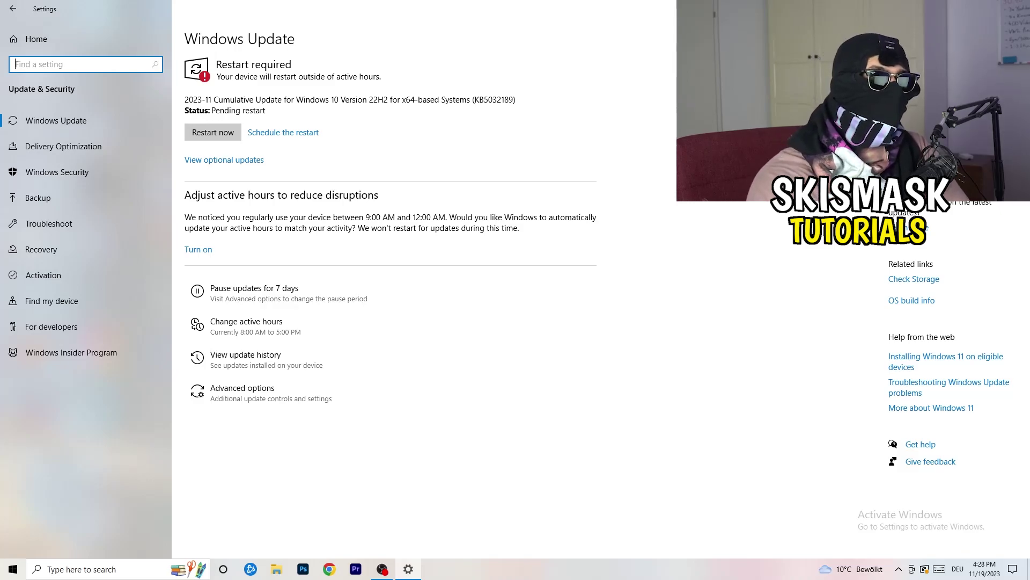
{"action": "key", "text": "alt+F4"}
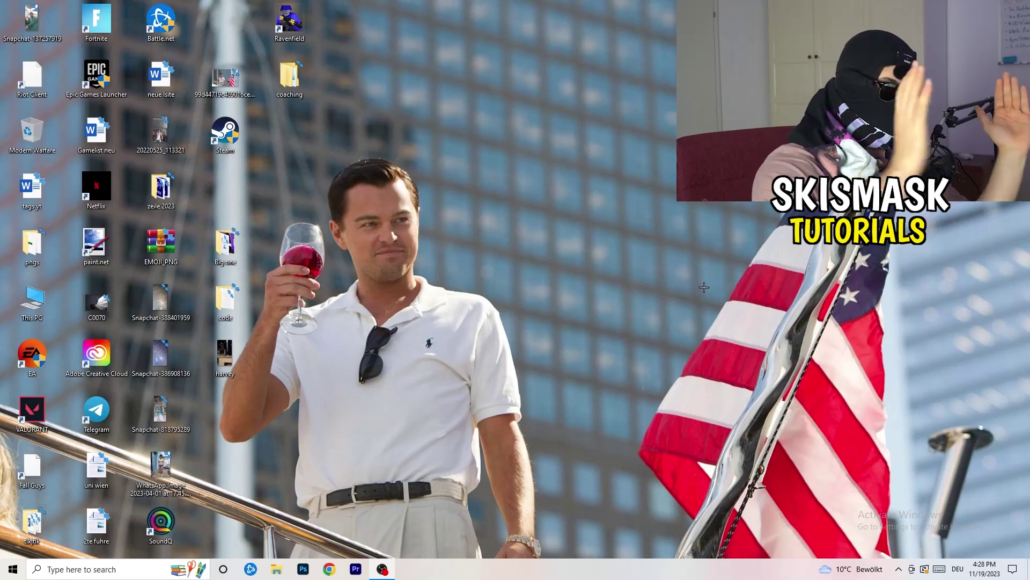